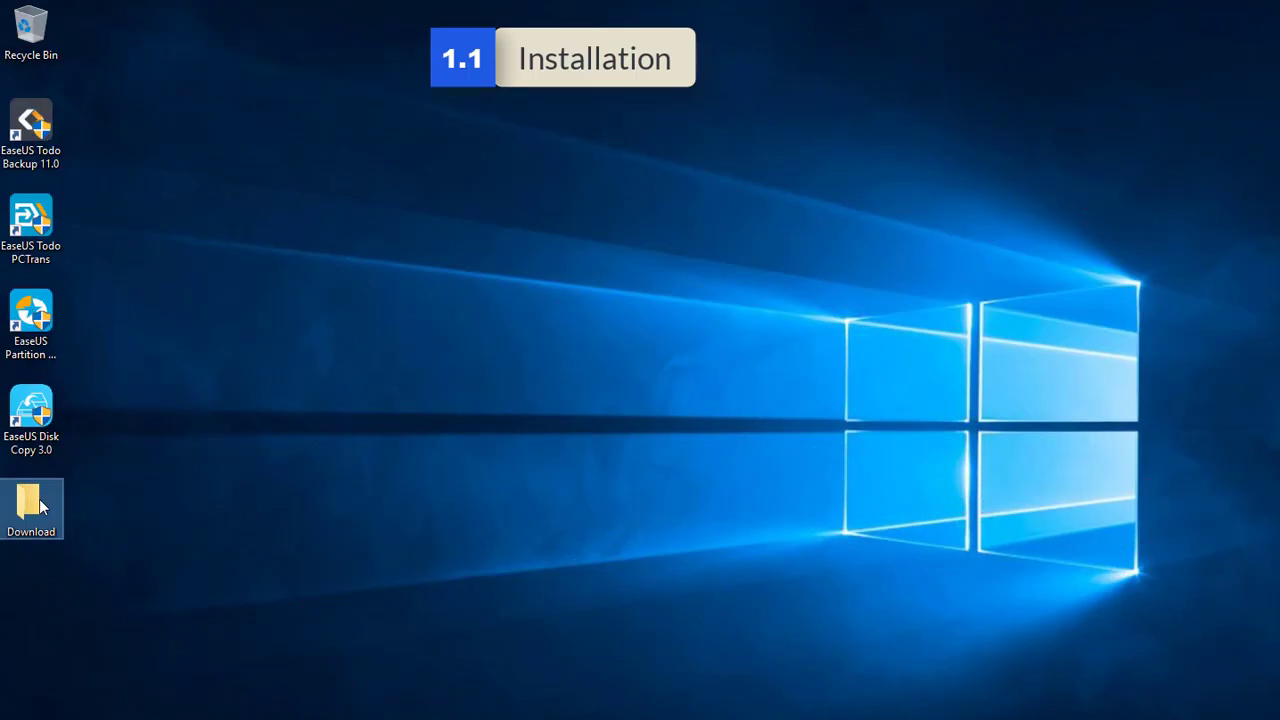
Step: Install EaseUS Deploy Manager 2.0 Trial from the edm_trial installer in Downloads, accepting the agreement
double_click(40, 507)
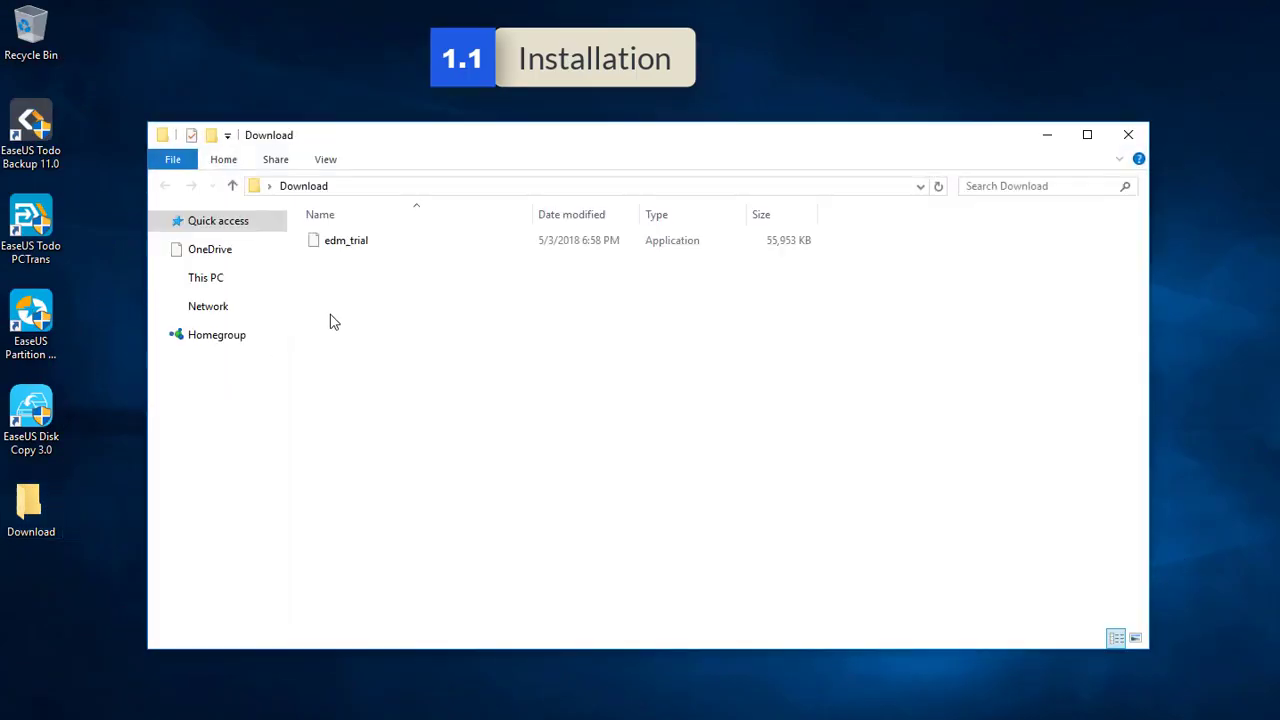
double_click(352, 249)
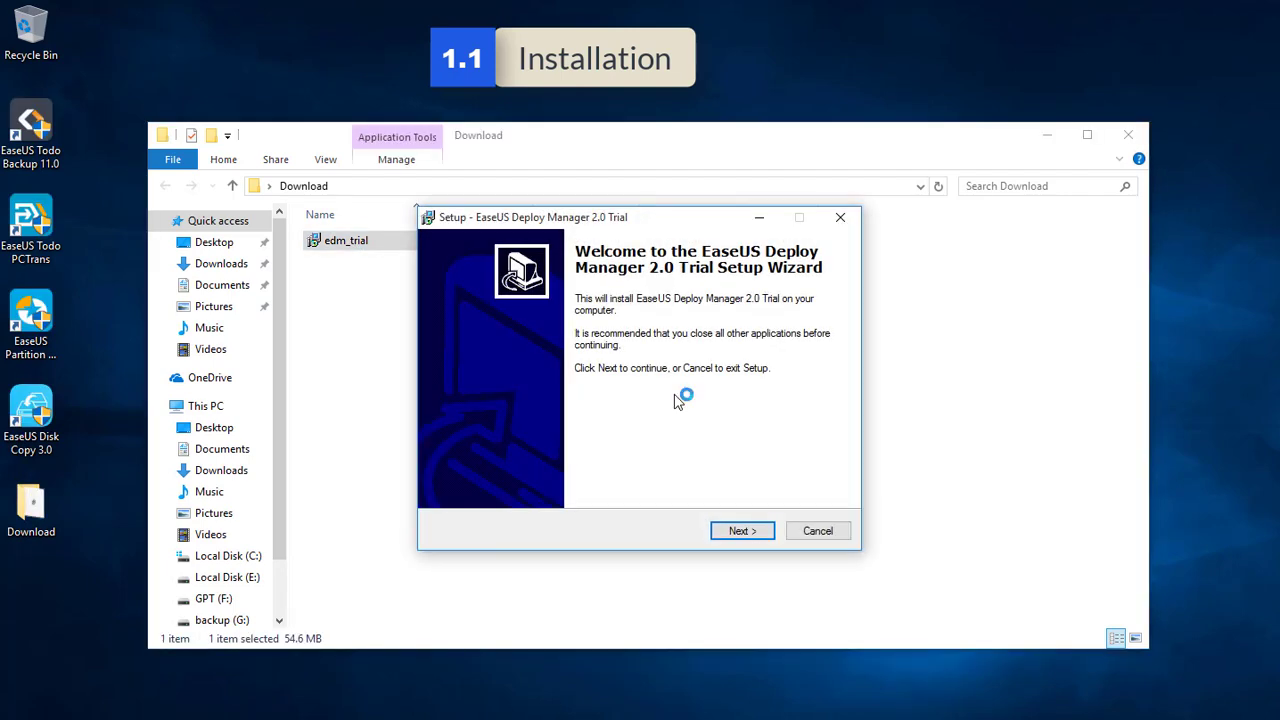
left_click(740, 531)
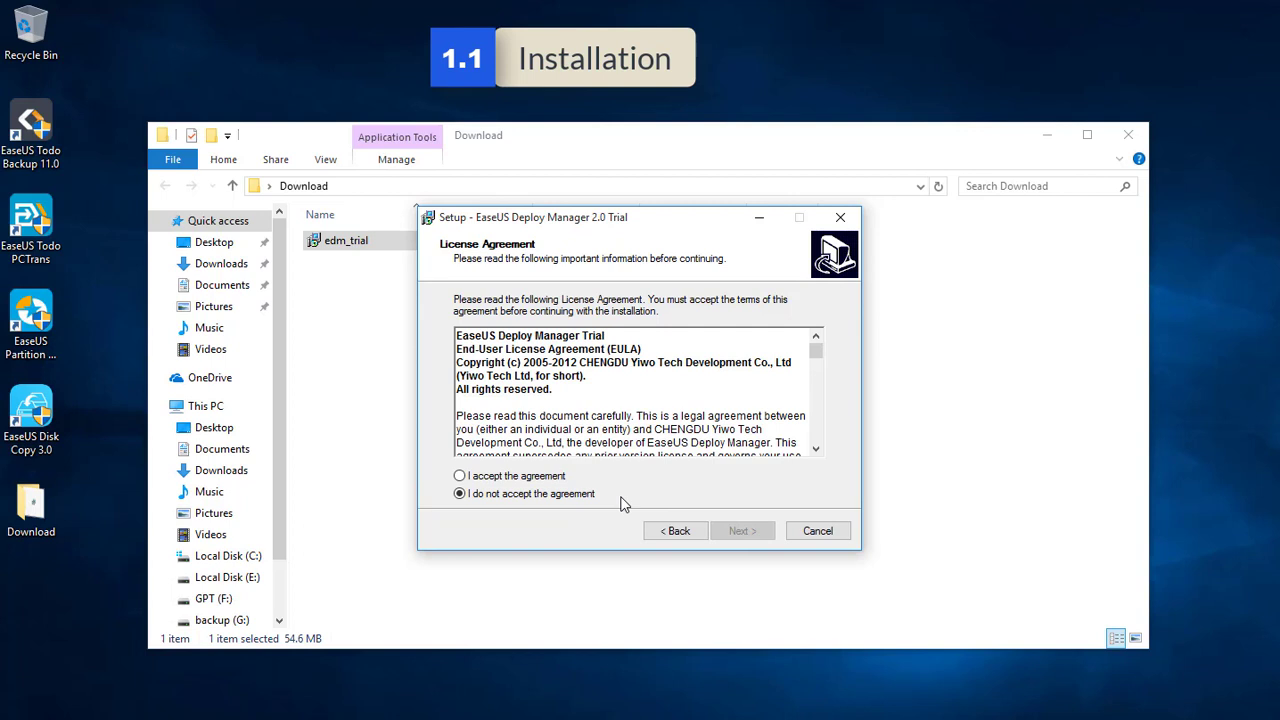
left_click(557, 478)
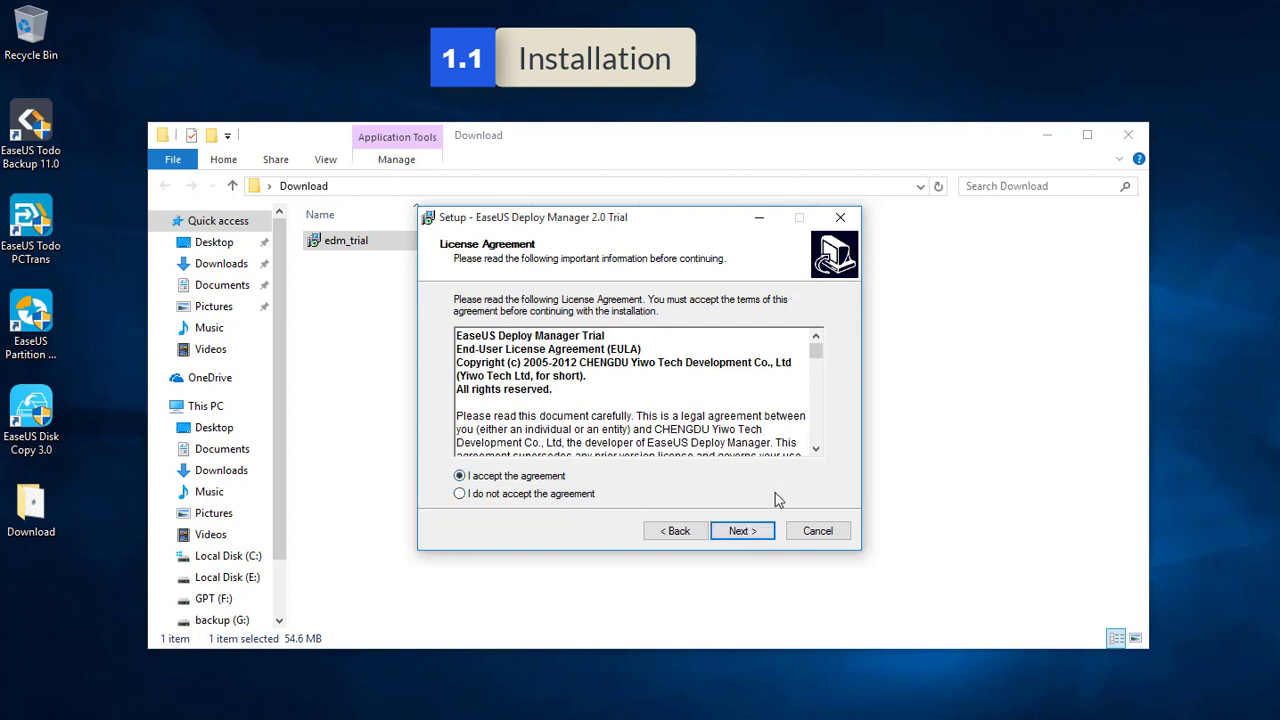
left_click(740, 531)
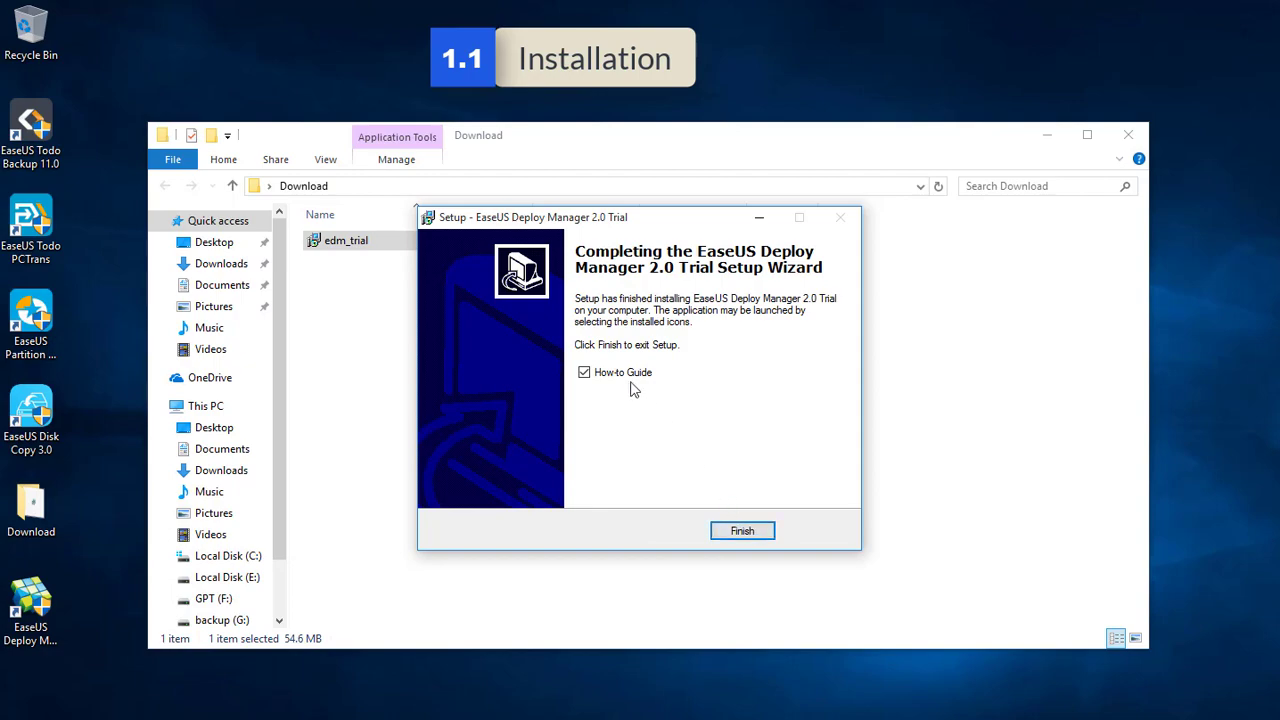
left_click(742, 531)
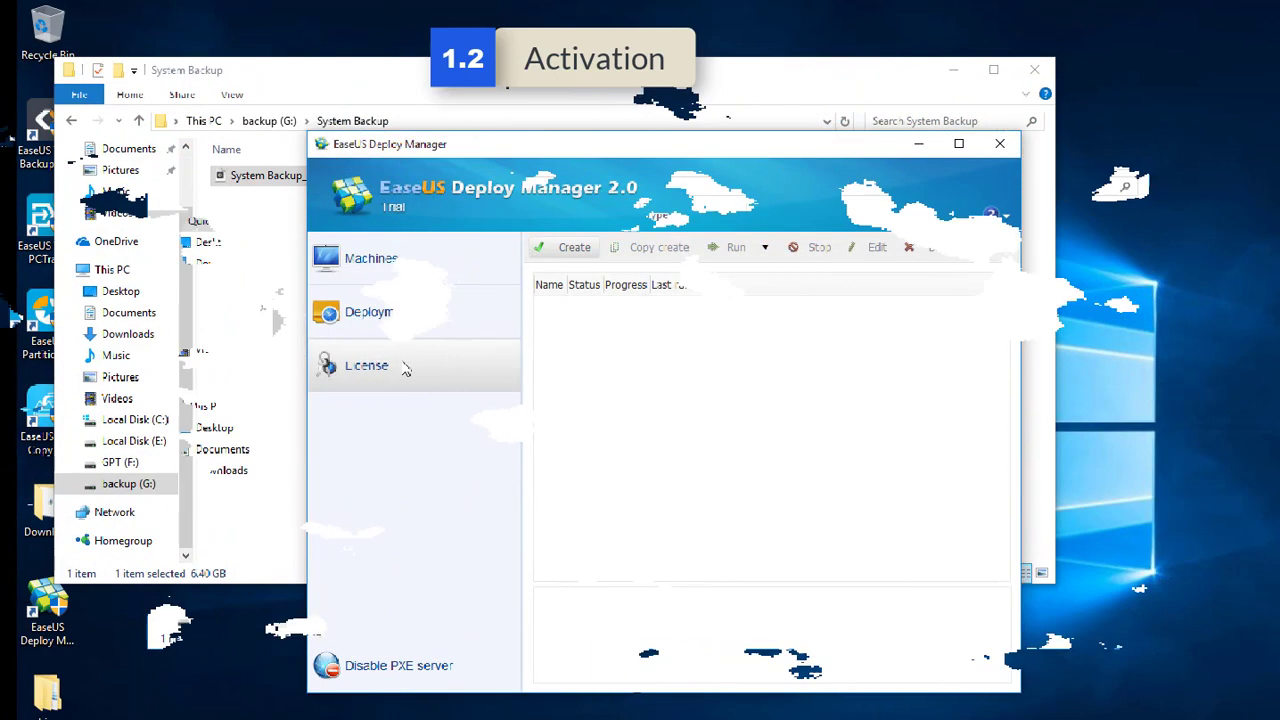
Step: Paste a license key via Add License on the License page, giving 2 total and 2 available
left_click(406, 366)
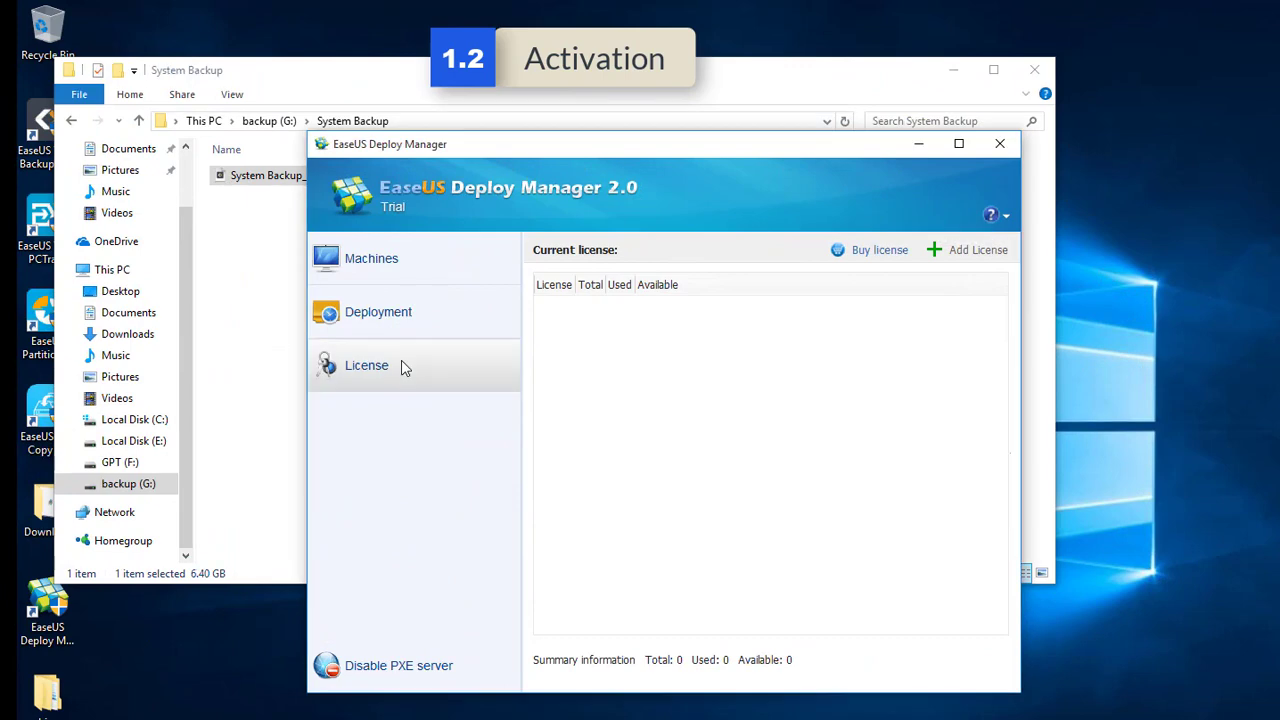
left_click(975, 251)
left_click_drag(612, 375, 587, 415)
key("ctrl+v")
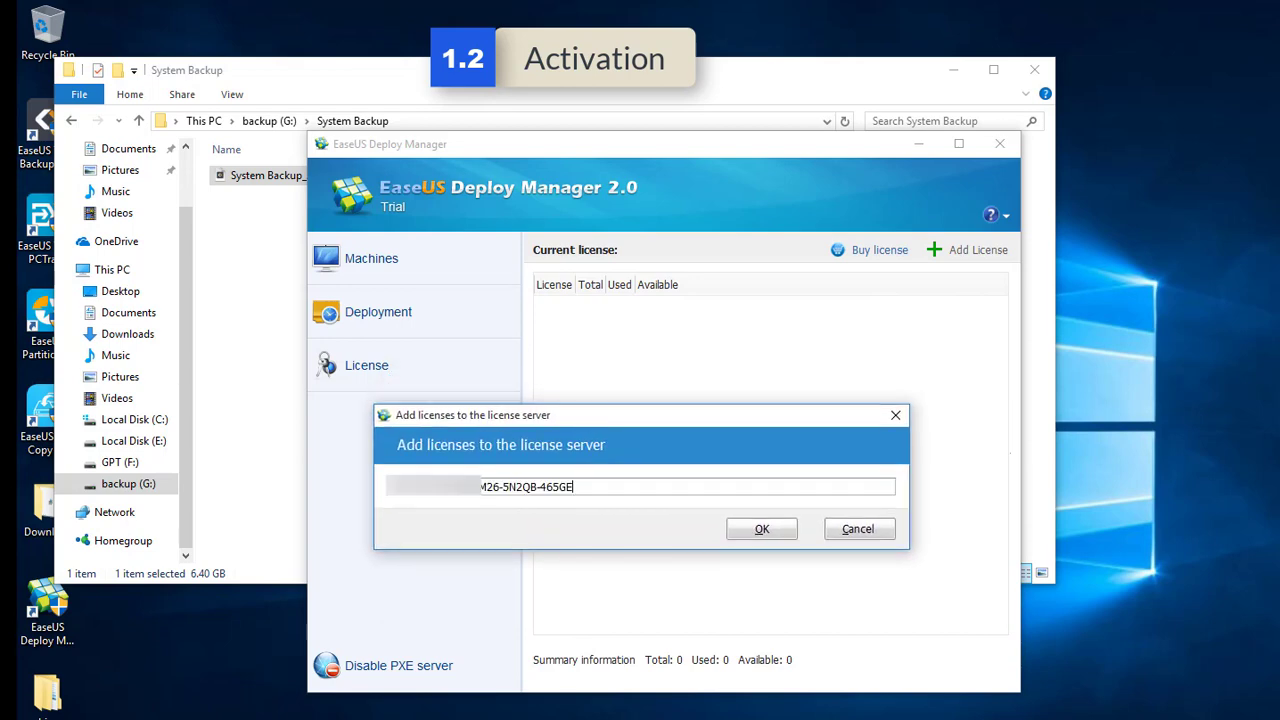
left_click(740, 528)
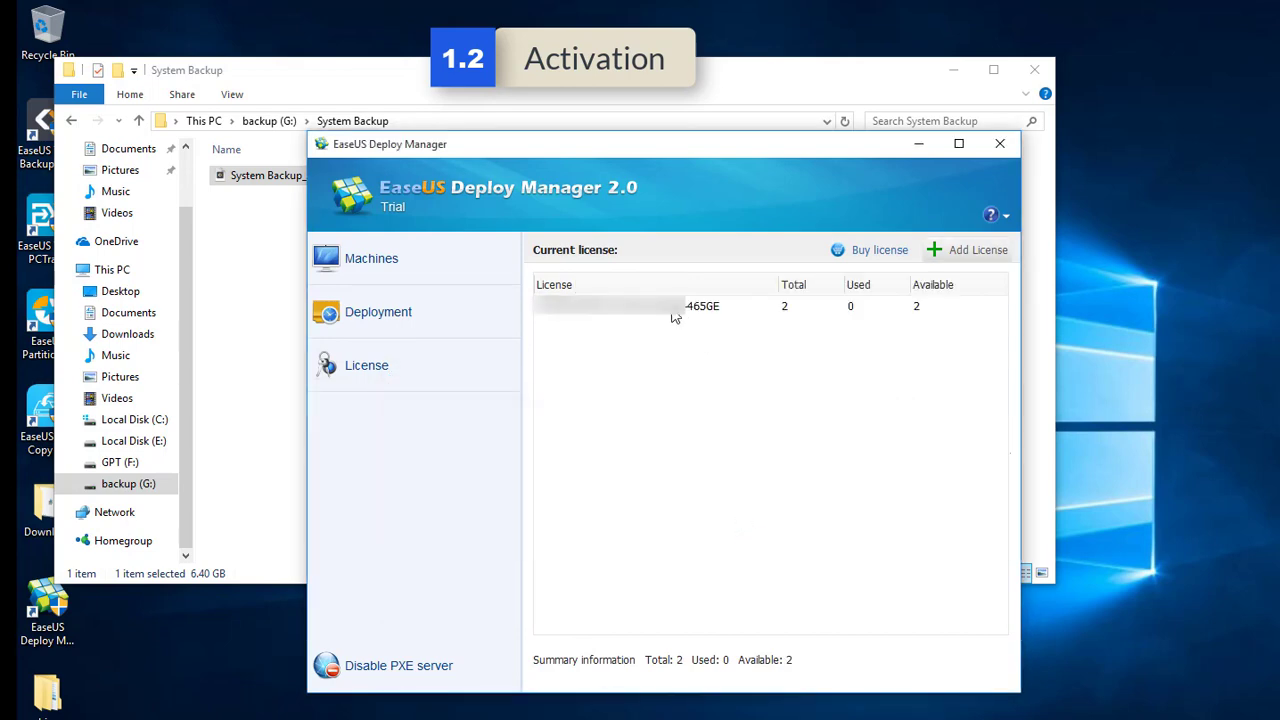
left_click(674, 314)
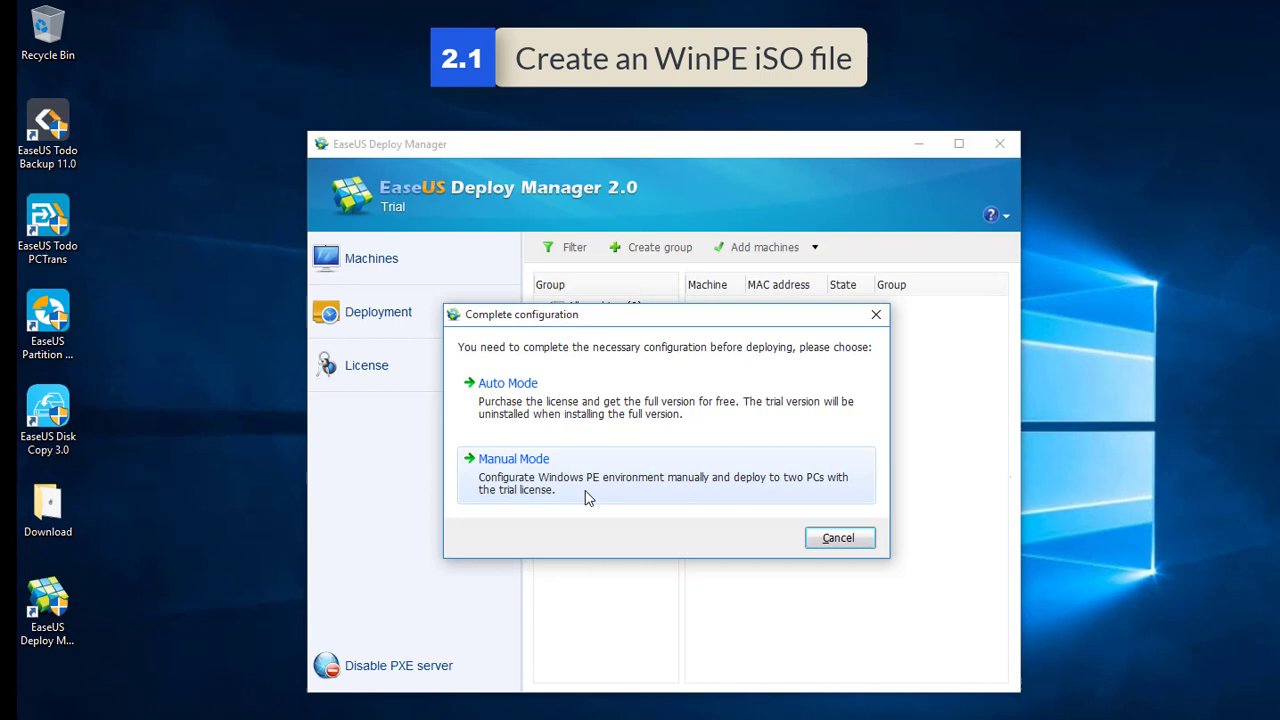
Step: Choose Manual Mode in the Complete configuration dialog
left_click(586, 495)
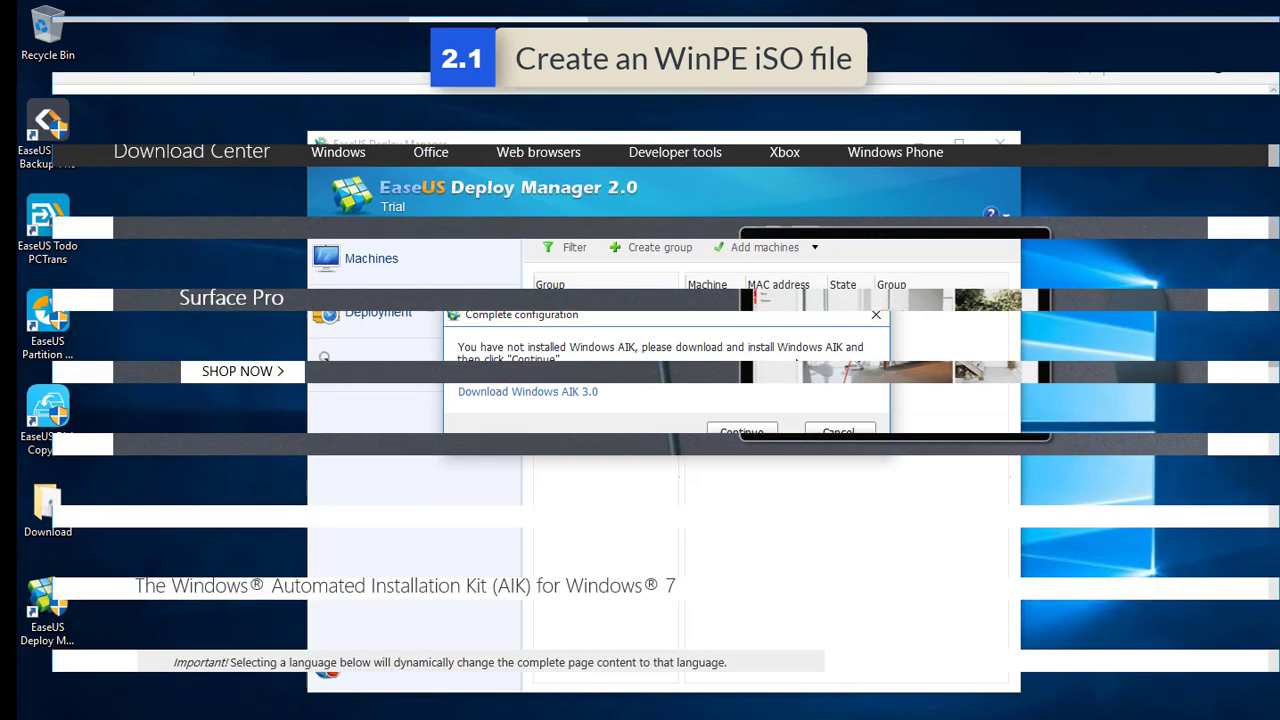
Step: Scroll the Windows AIK for Windows 7 page down to the English language selector and Download button
scroll(590, 398, "down", 2)
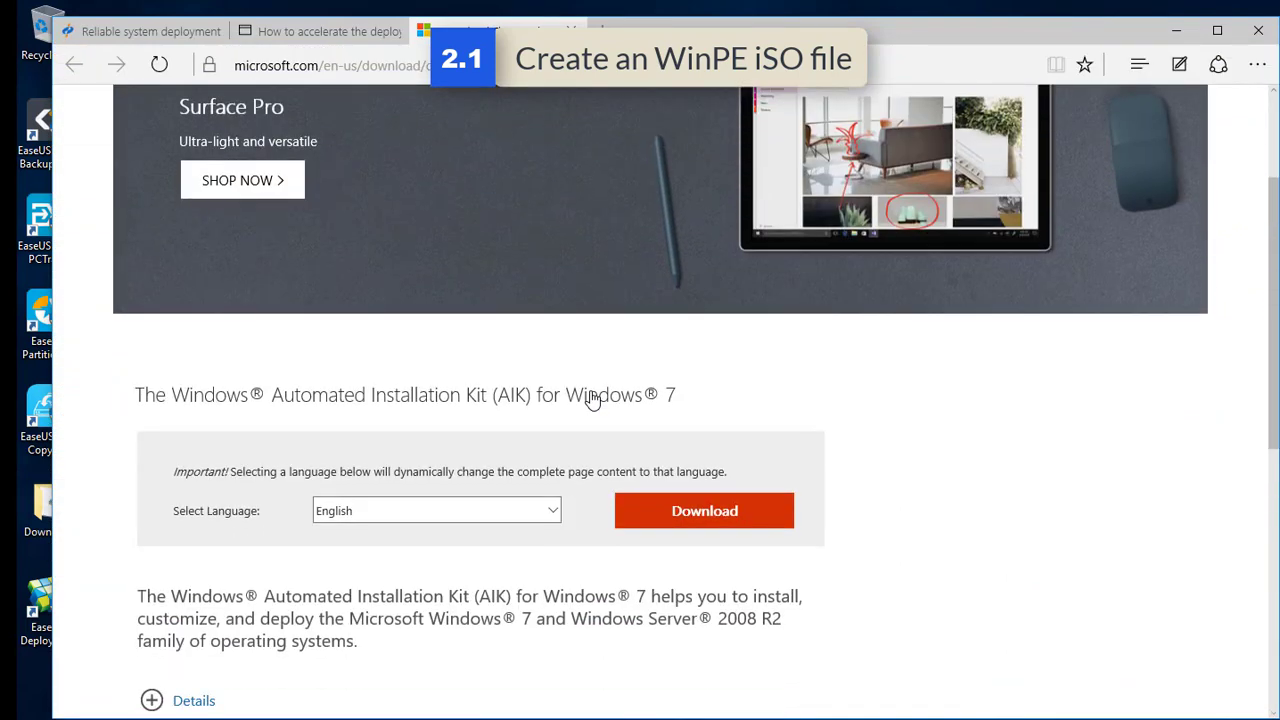
scroll(580, 395, "down", 1)
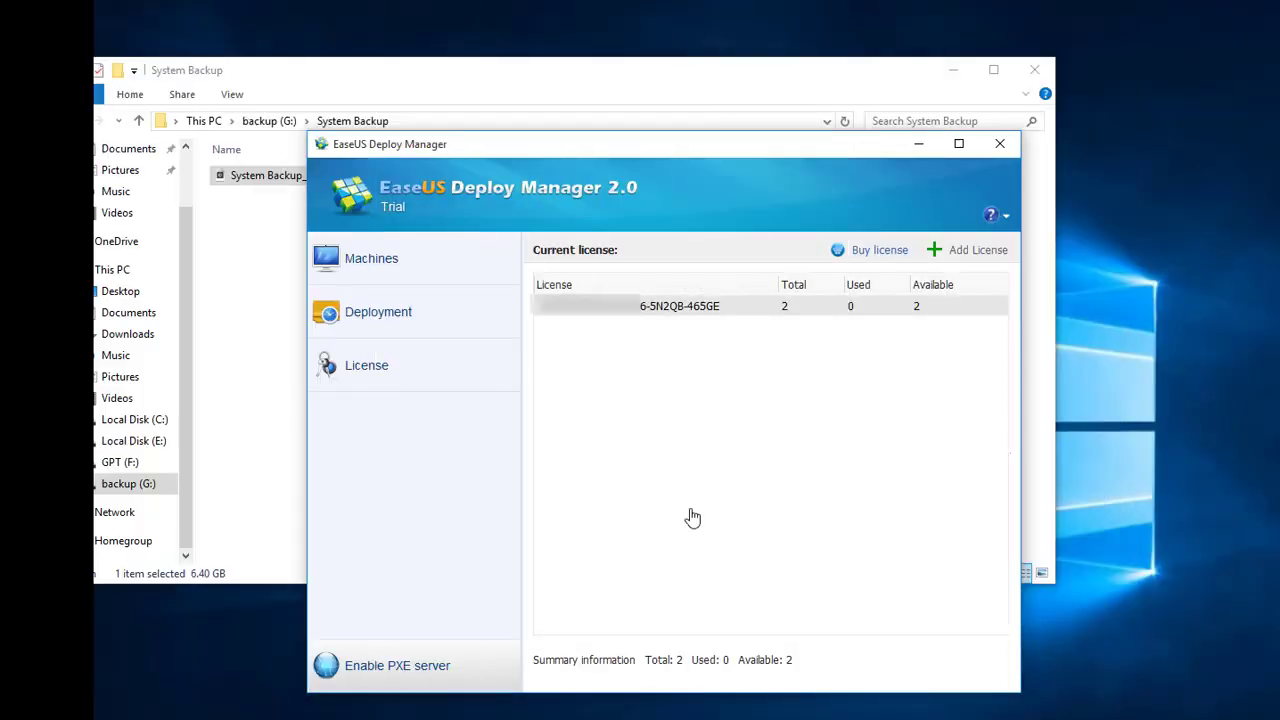
Step: Turn on the PXE server from the bottom of the left pane
left_click(368, 675)
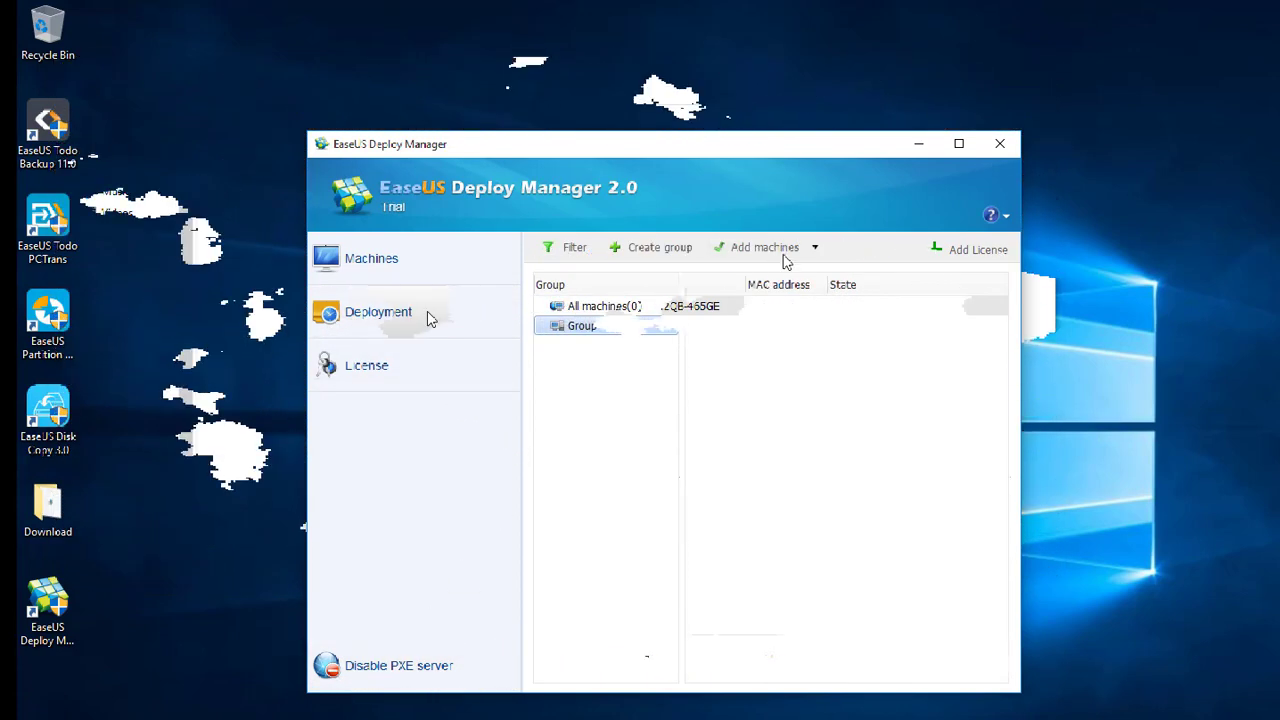
Step: Add machine EaseUS1 to Group 1 by MAC address 00-0C-29-E9-25-58
left_click(815, 249)
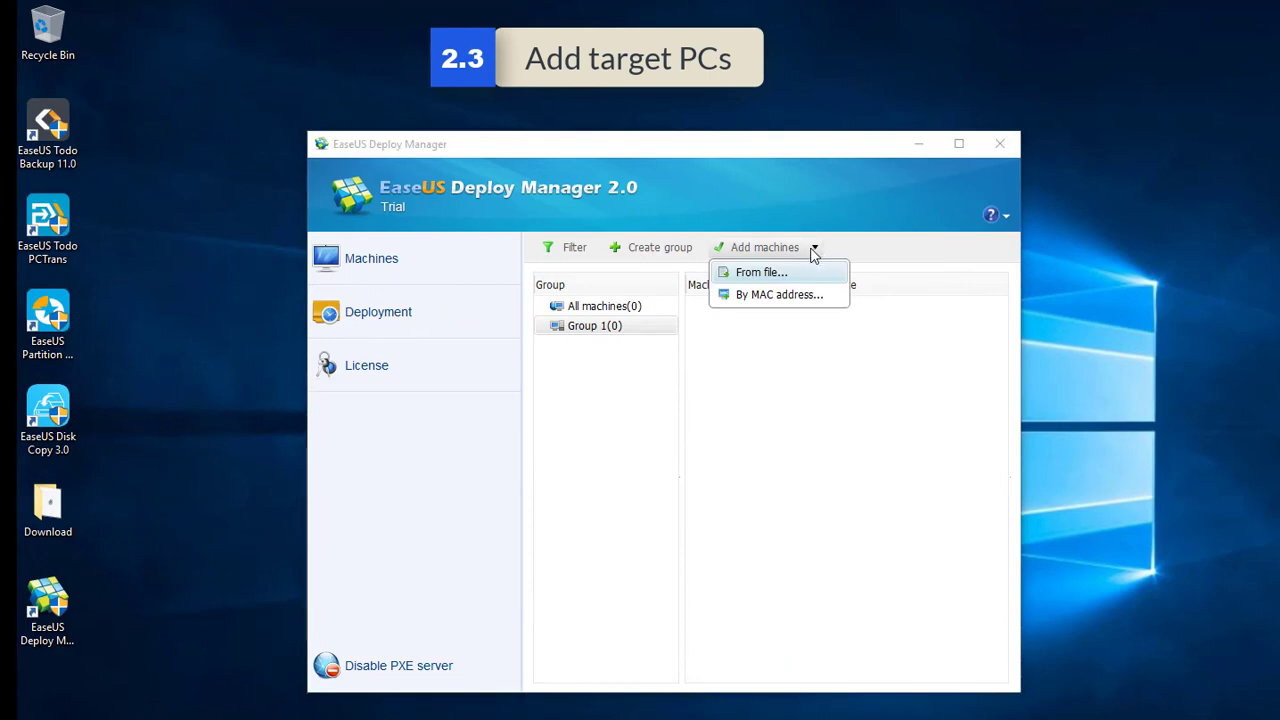
left_click(767, 297)
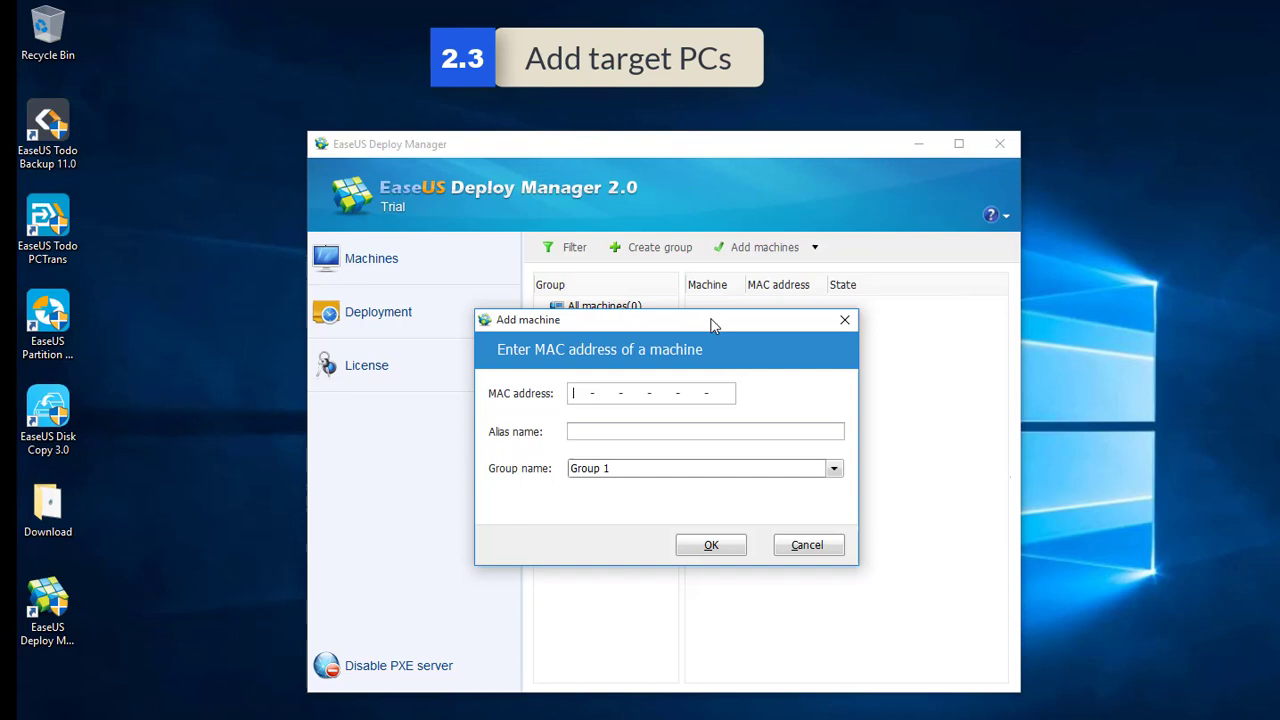
left_click_drag(716, 326, 767, 385)
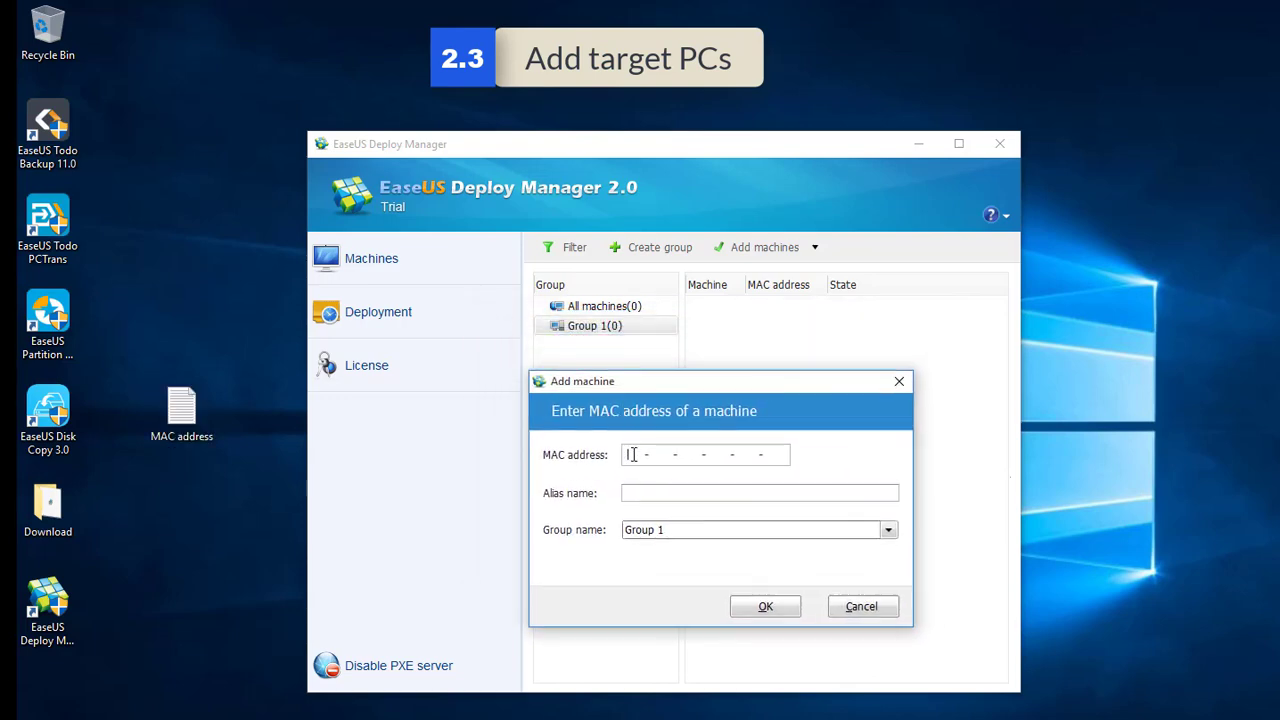
type("00-0C-29-E9-25-58")
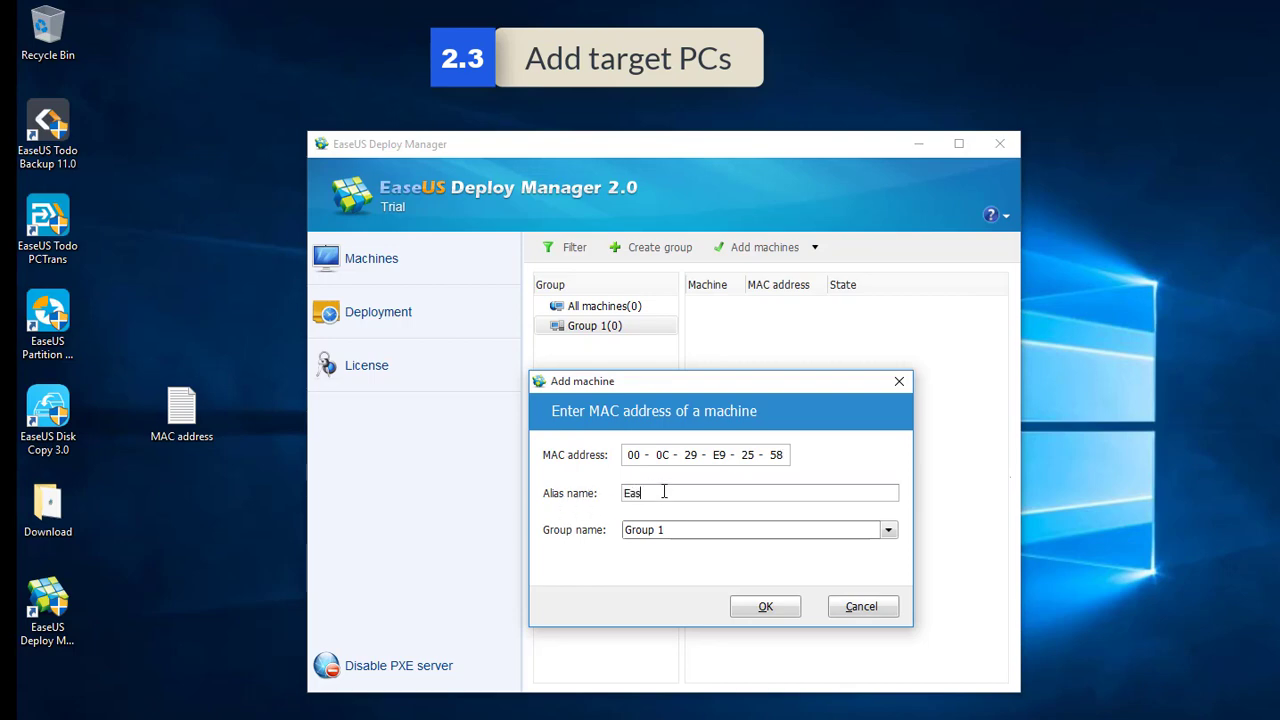
left_click(663, 492)
type("EaseUS1")
left_click(763, 609)
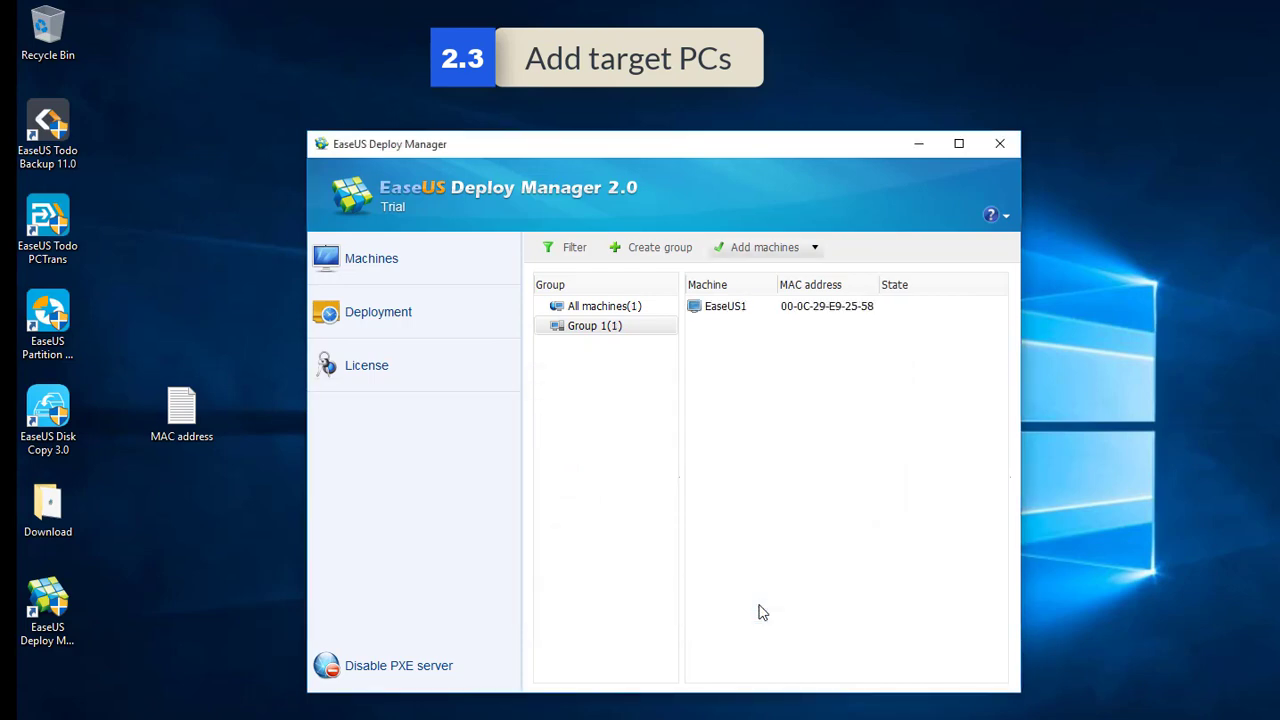
left_click(707, 311)
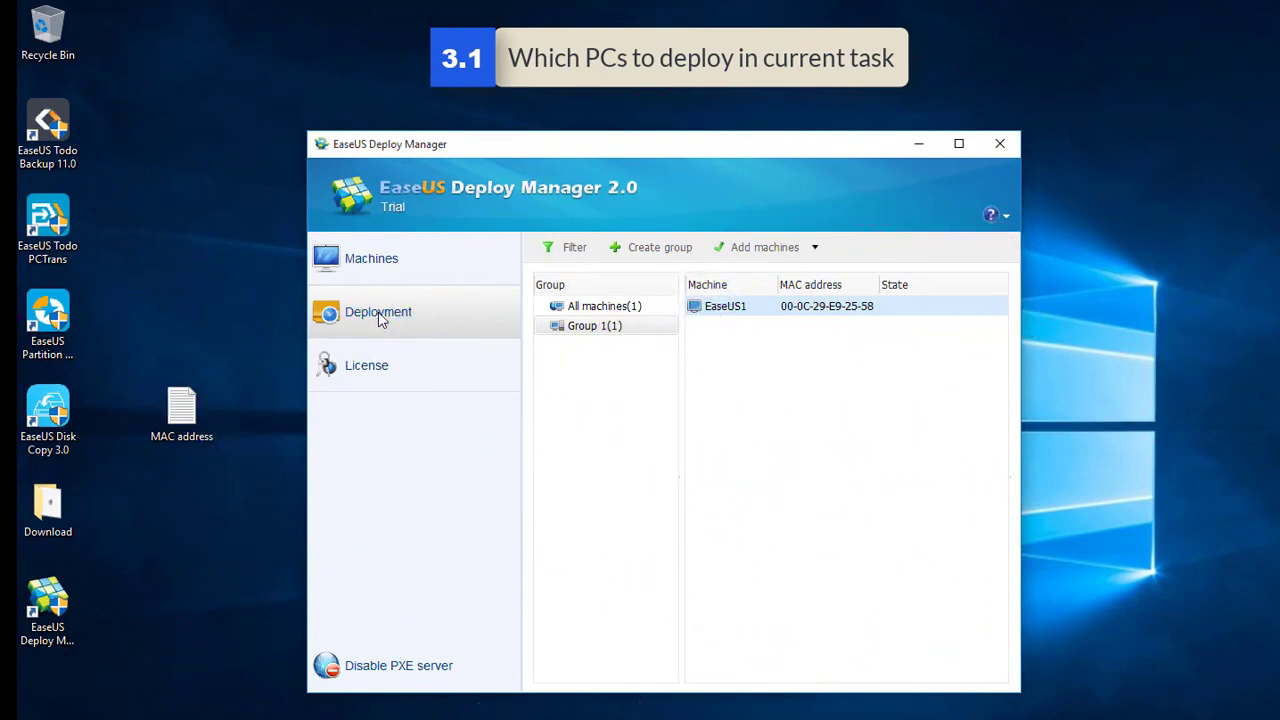
Step: Create a new deploy task named 'restoration'
left_click(380, 318)
left_click(577, 252)
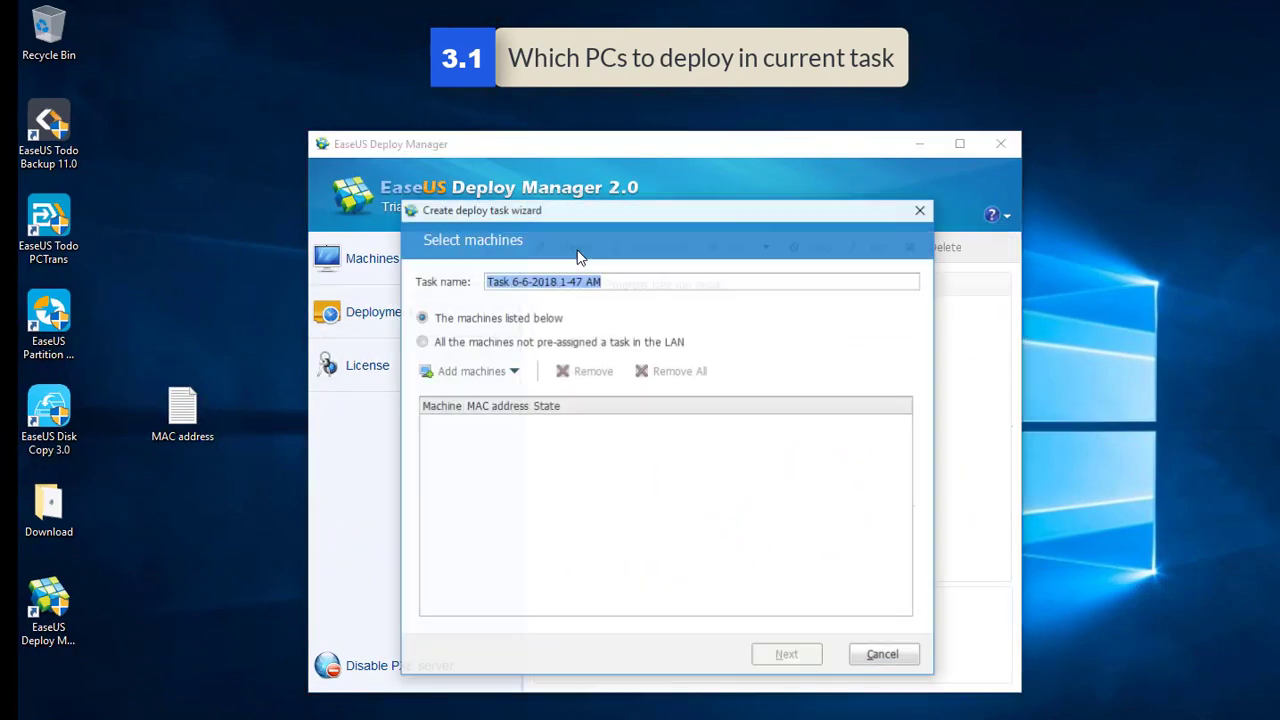
left_click_drag(583, 215, 605, 229)
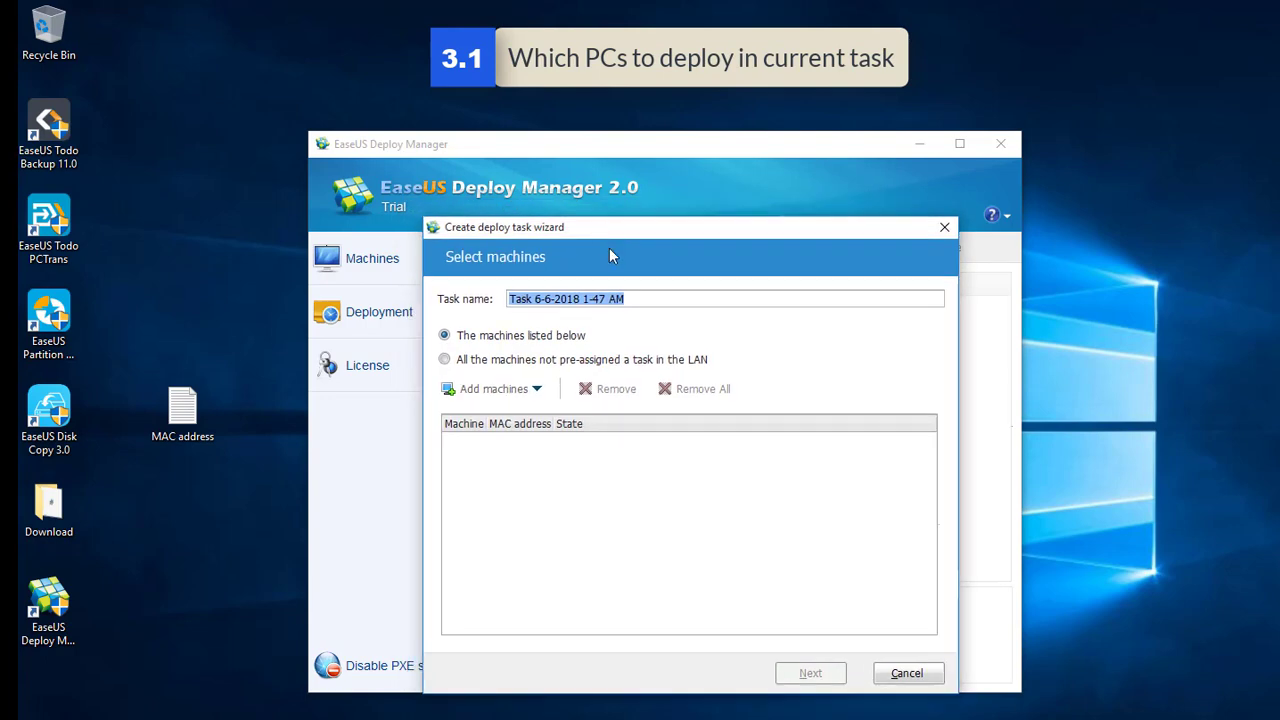
type("restoration")
Step: Add EaseUS1 from the machine list as the task's target and advance to image selection
left_click(493, 388)
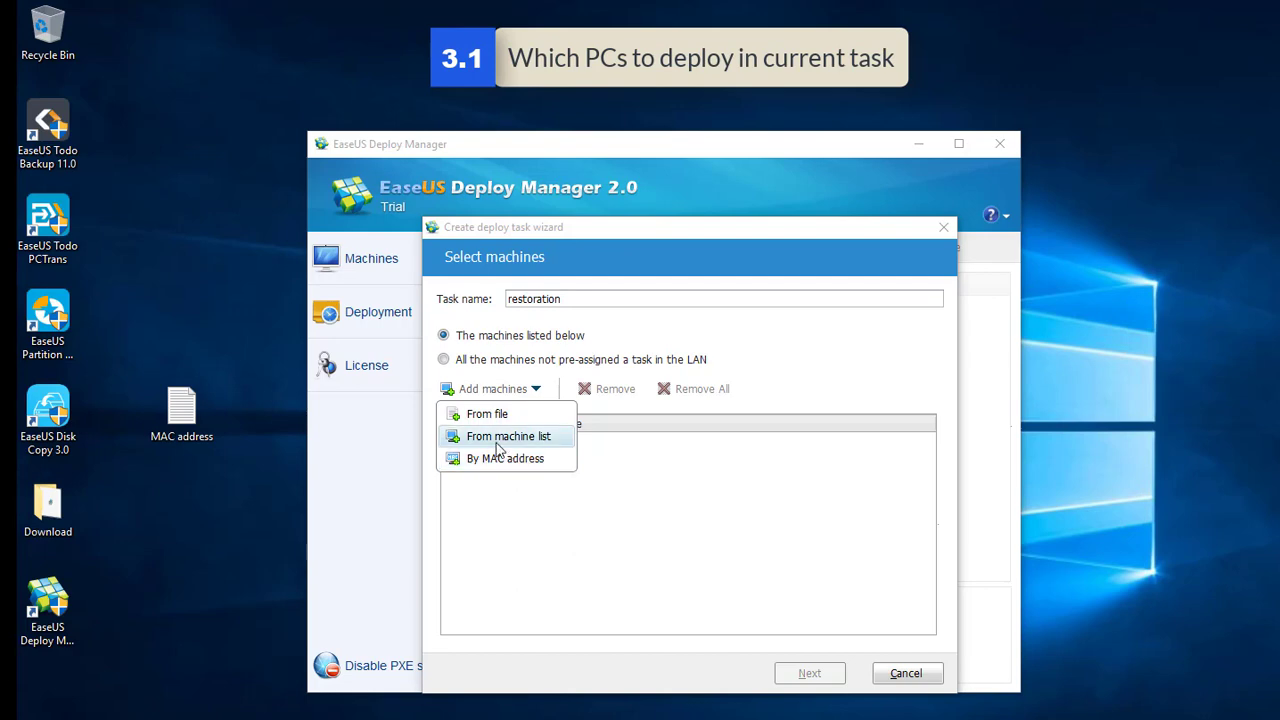
left_click(496, 443)
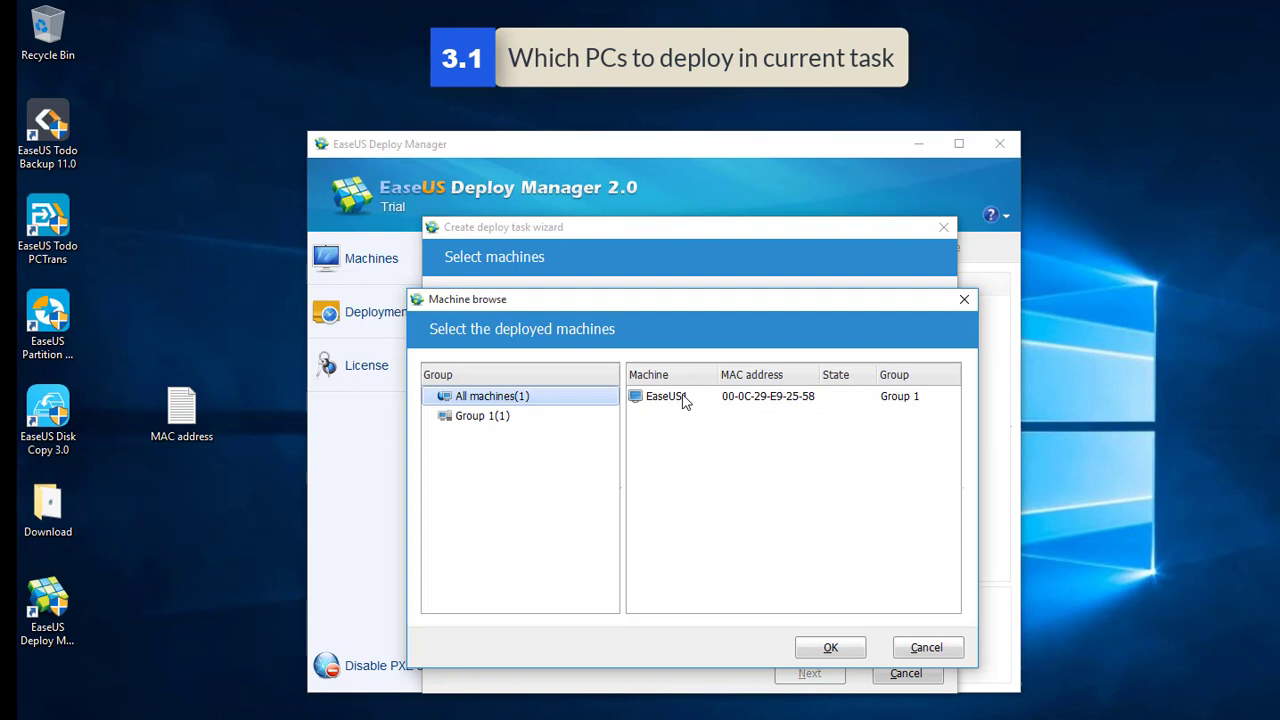
left_click(684, 398)
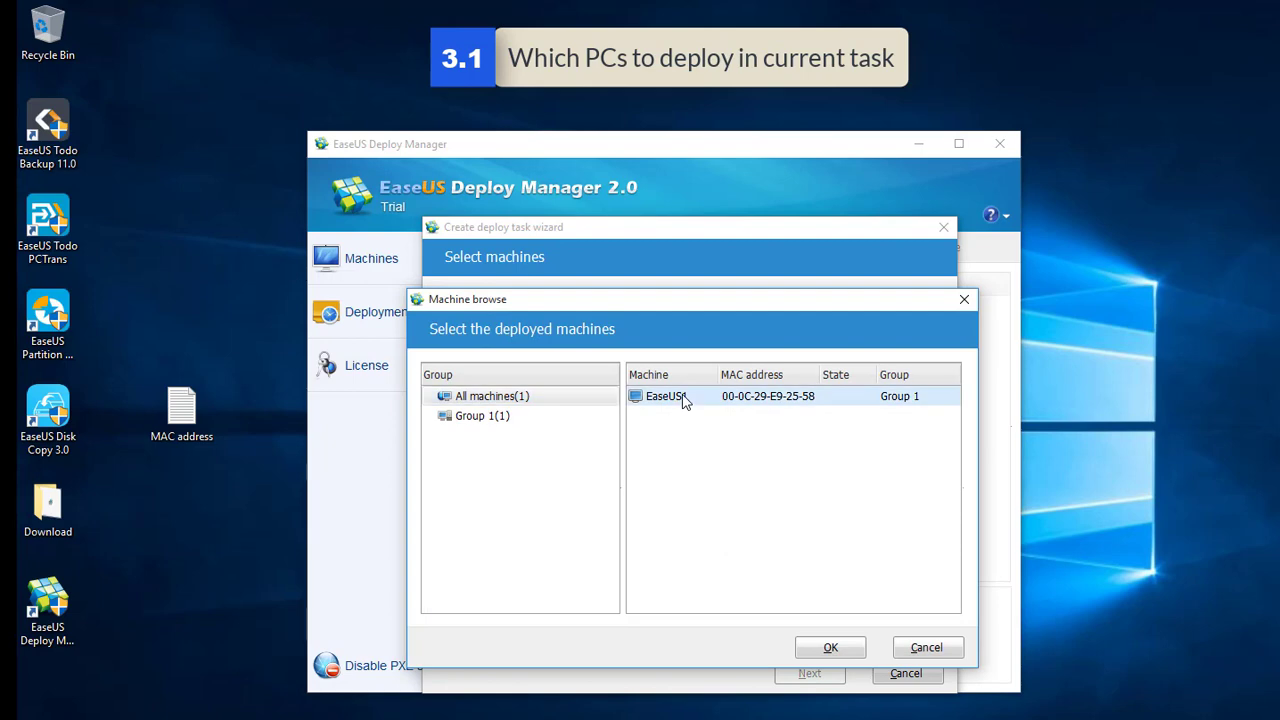
left_click(829, 648)
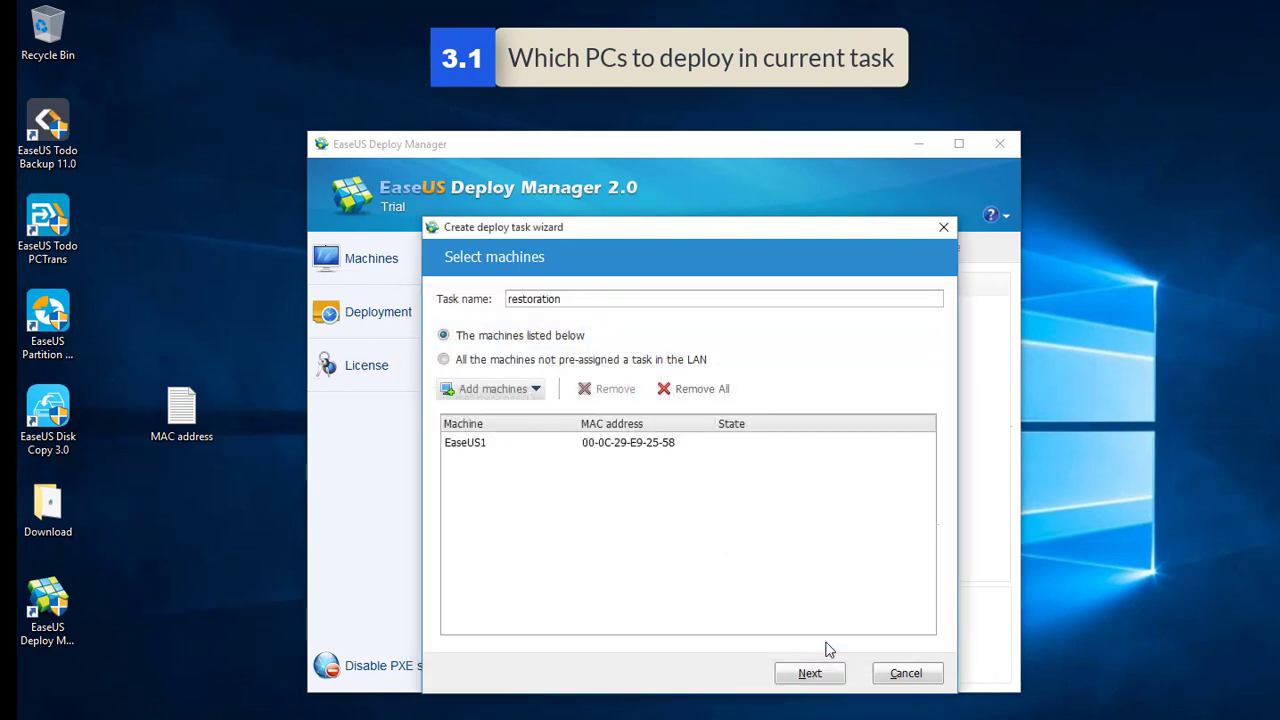
left_click(614, 450)
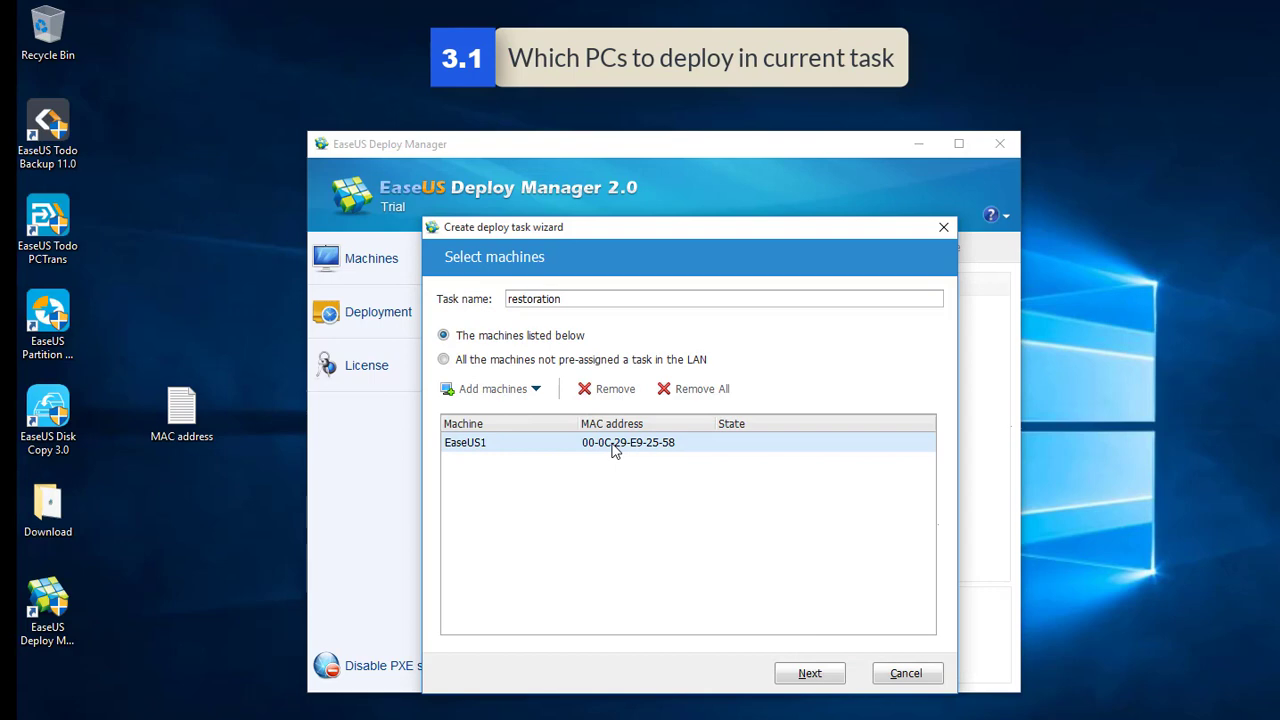
left_click(808, 673)
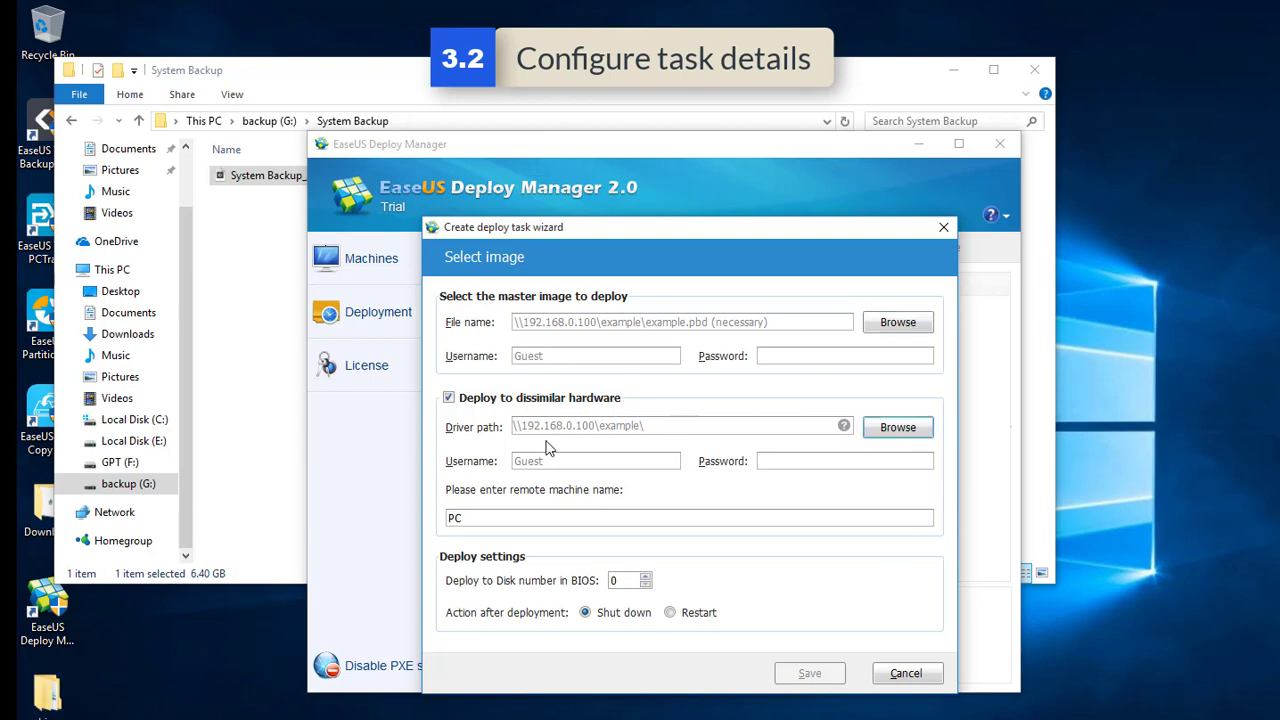
Step: Select the remote machine name field on the Select image page
left_click(491, 518)
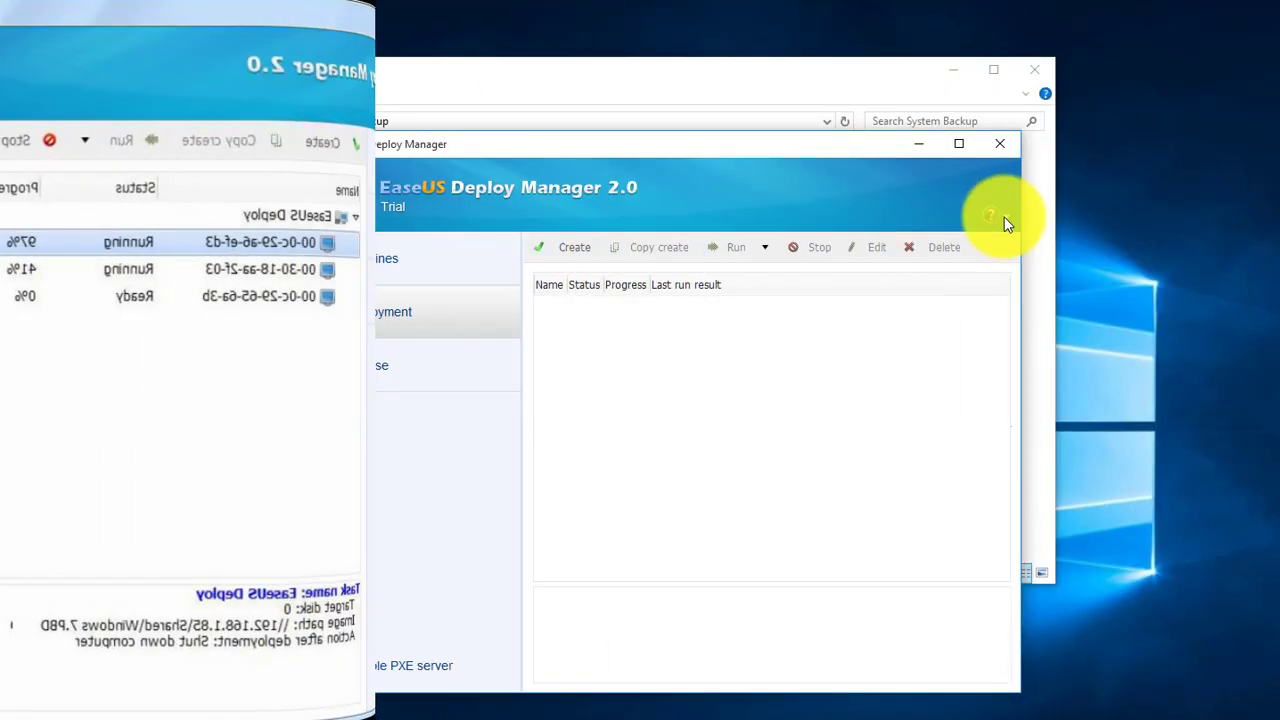
Step: Open the Help documentation from the ? dropdown at the top right
left_click(1004, 215)
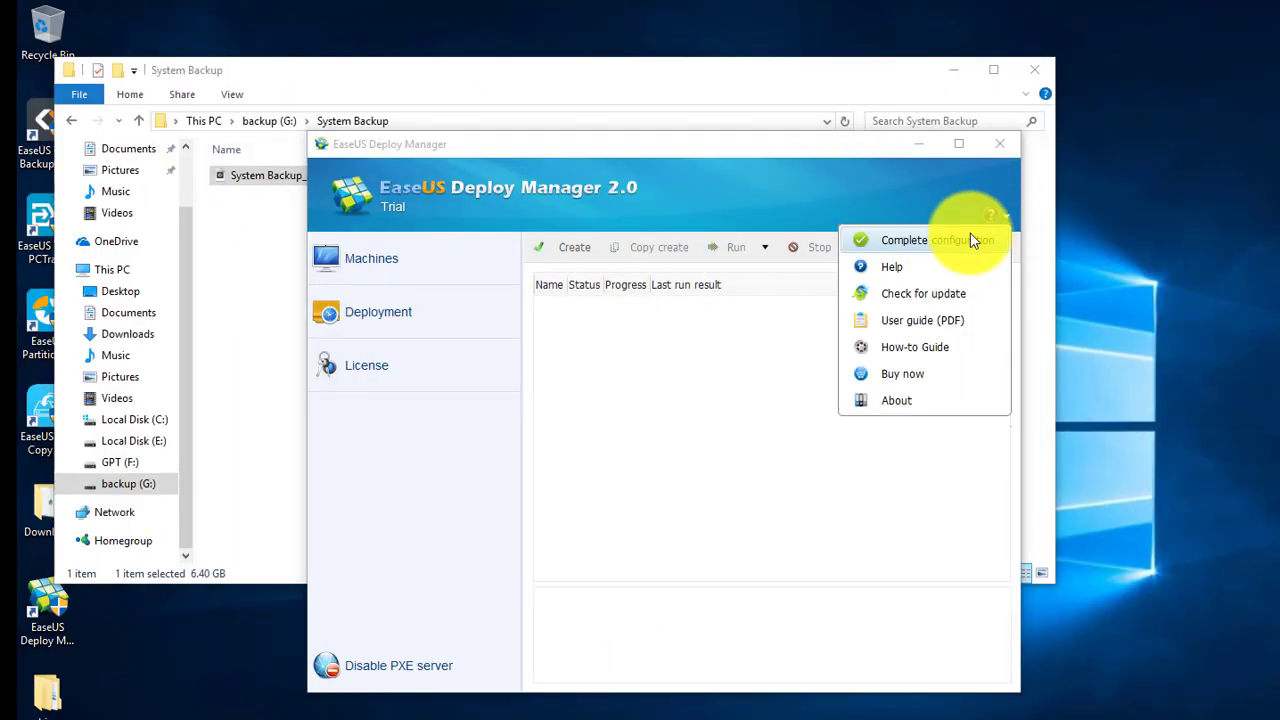
left_click(905, 265)
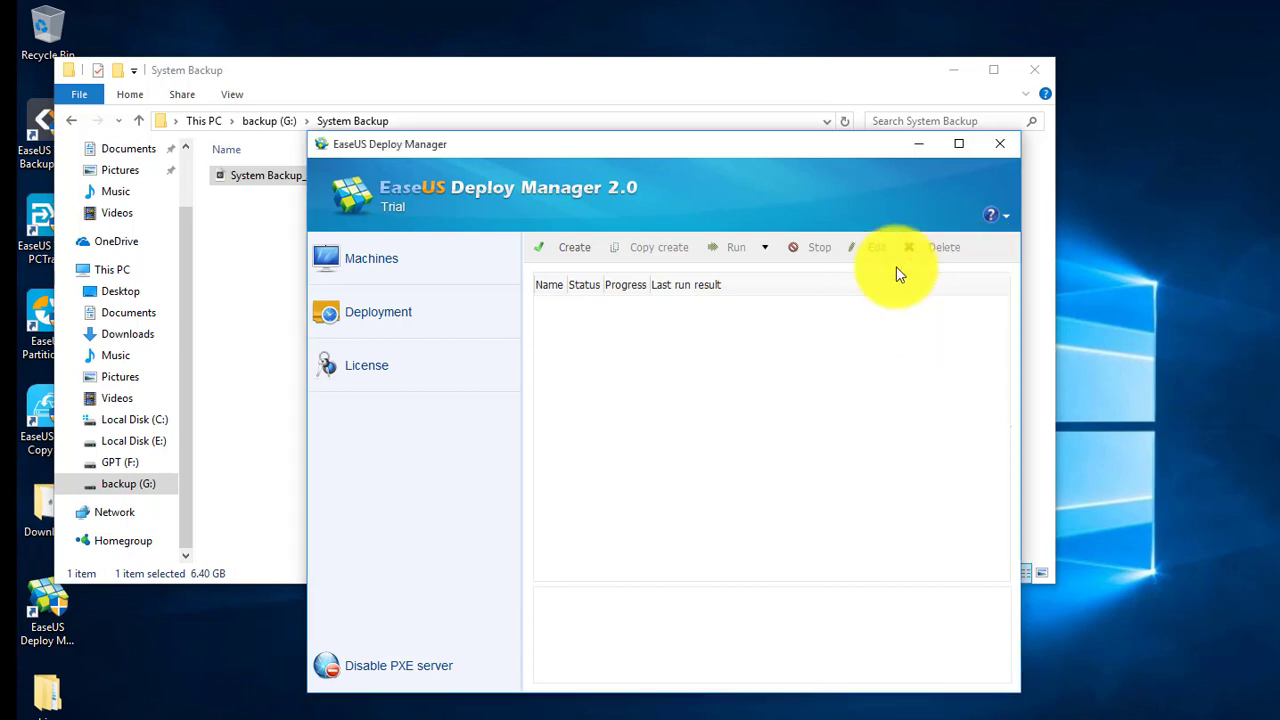